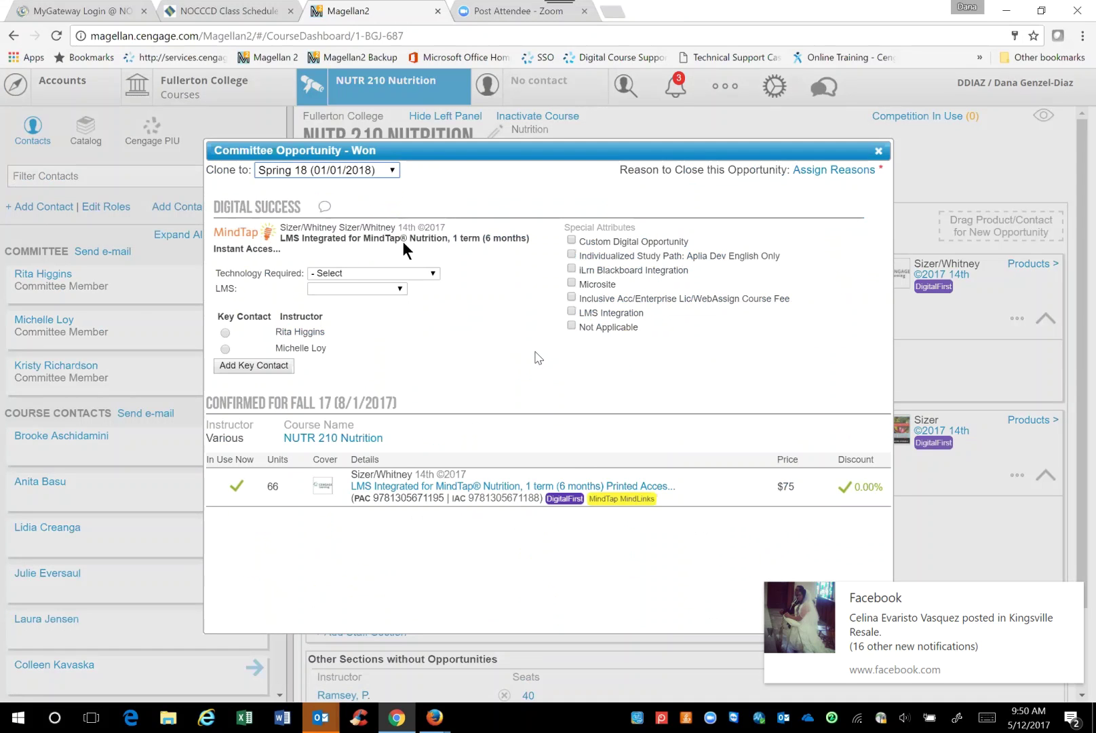
Set the MindTap opportunity's technology requirement to Required for All Sections and its LMS to BlackBoard.
left_click(432, 275)
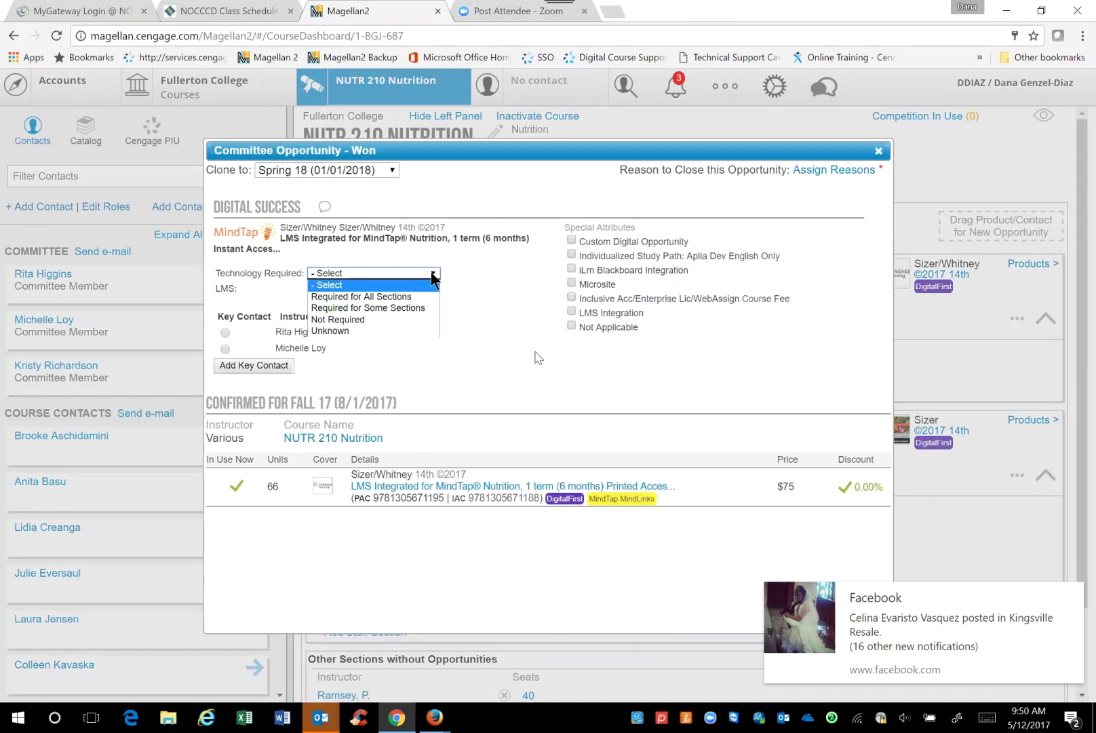
left_click(401, 298)
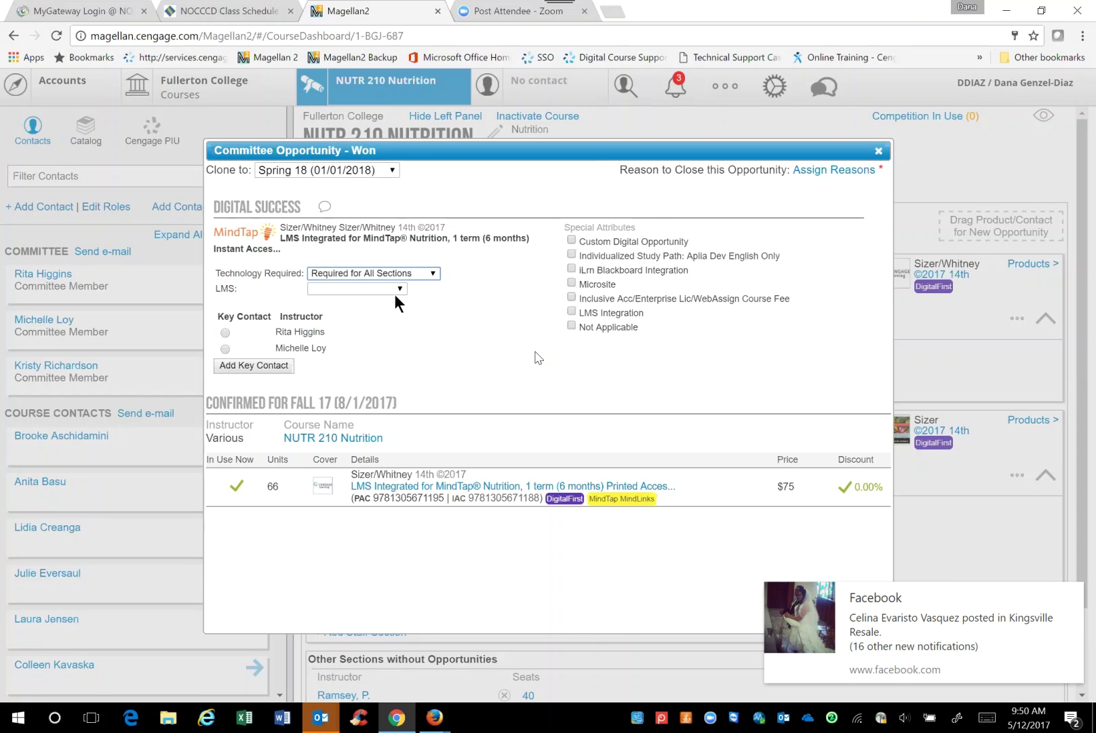
left_click(399, 288)
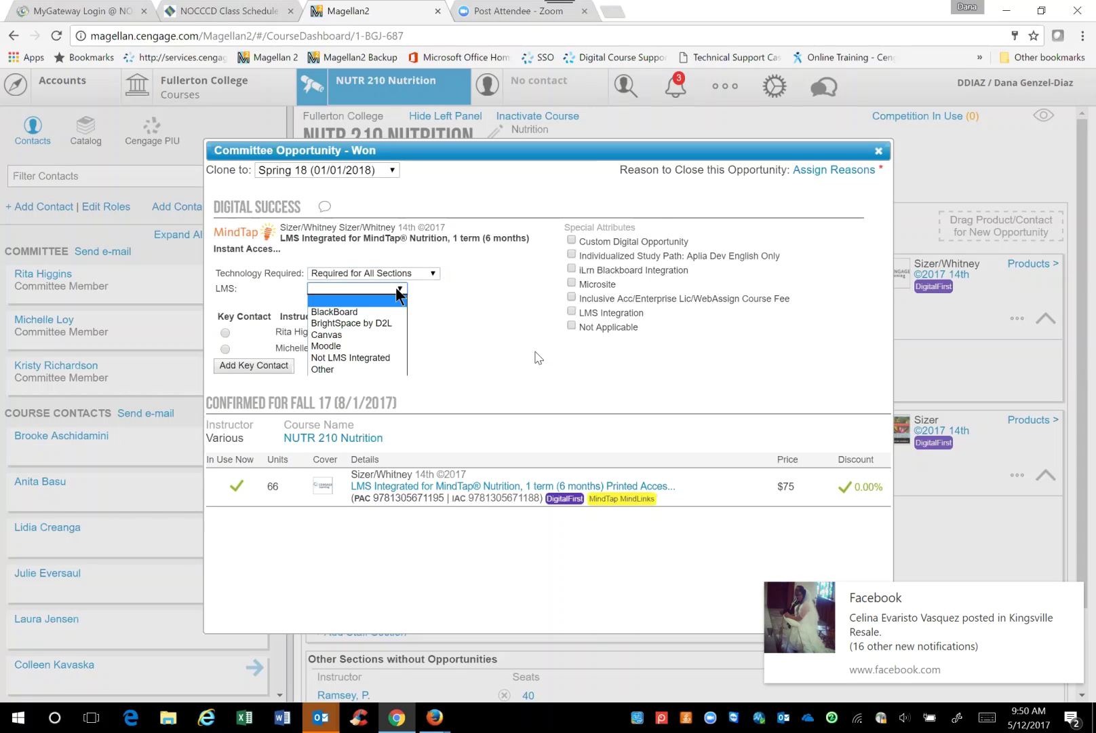
left_click(358, 314)
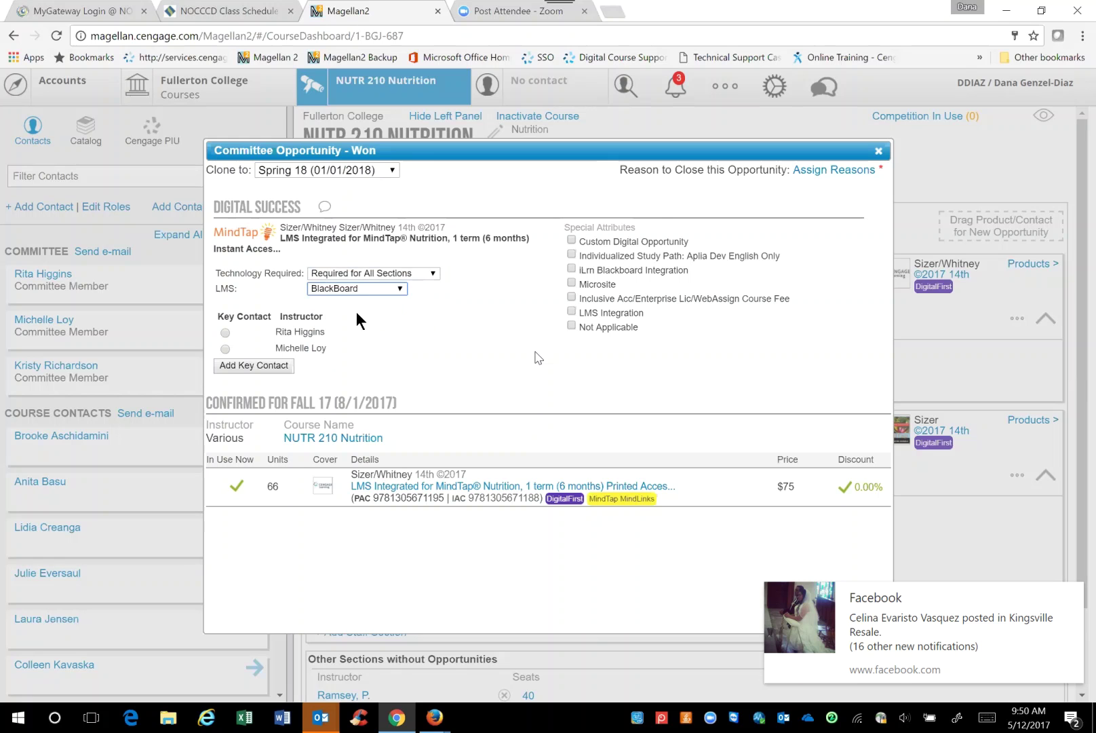
Make the first listed instructor the key contact and mark LMS Integration as a special attribute.
left_click(221, 329)
left_click(224, 332)
left_click(572, 312)
Assign Pricing as the primary and Product – Print as the secondary reason for winning, and certify the committee opportunity.
left_click(827, 171)
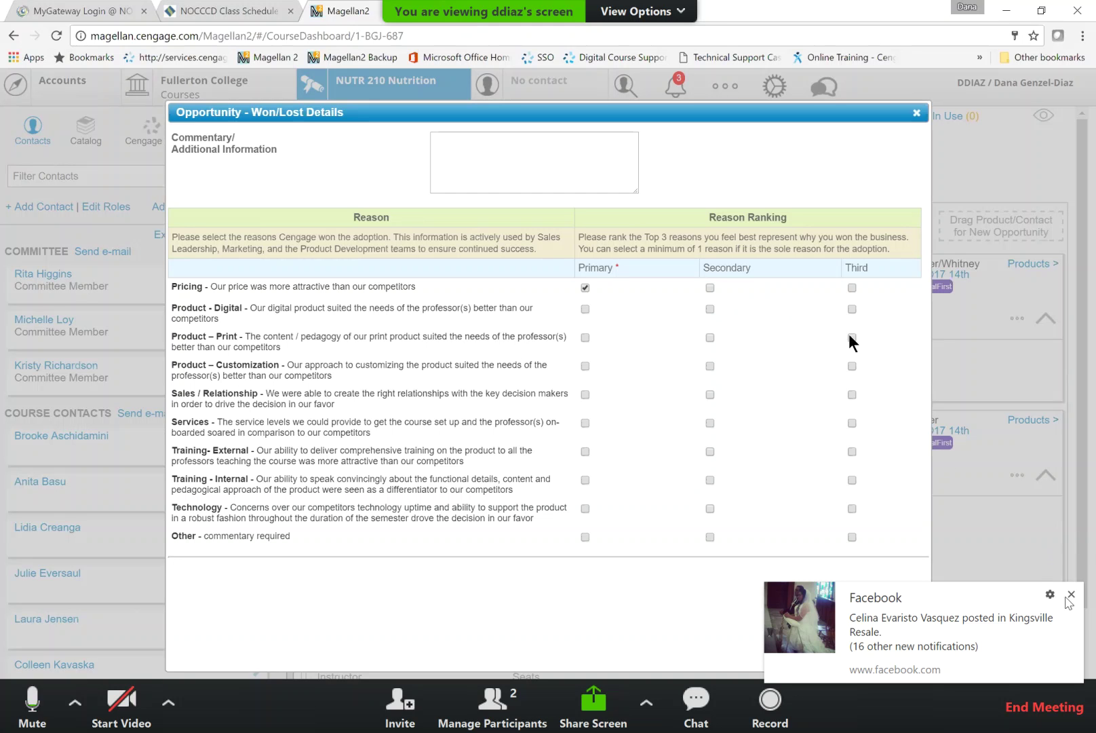
left_click(1076, 592)
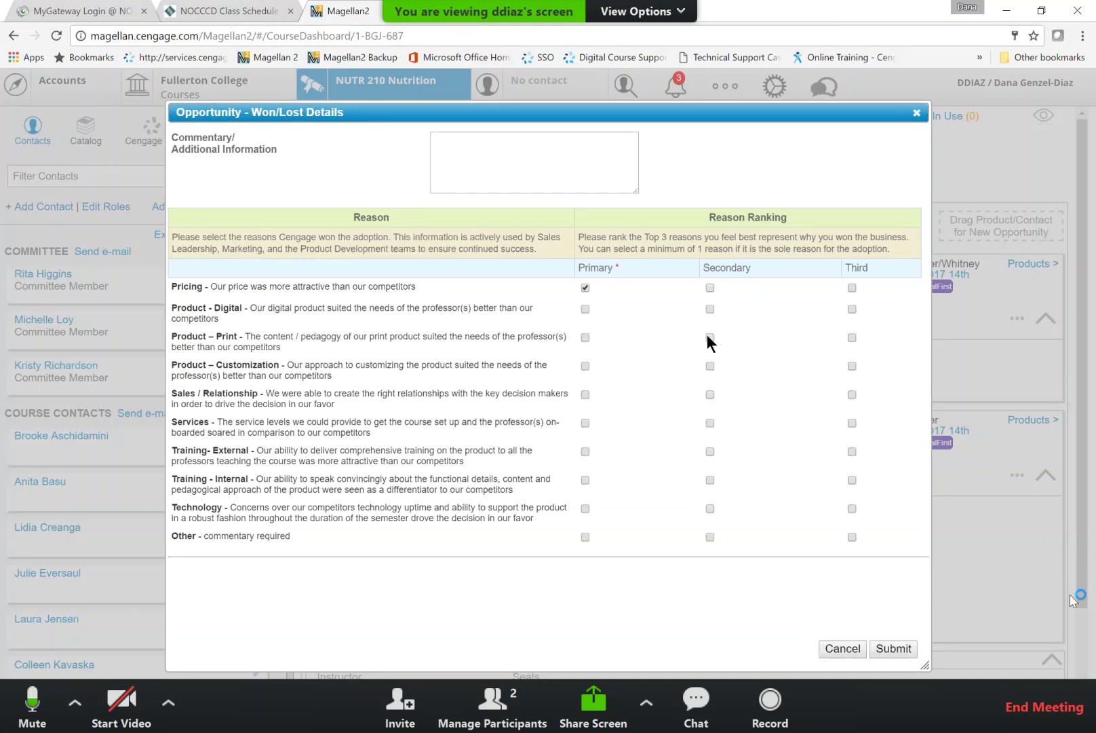
left_click(709, 336)
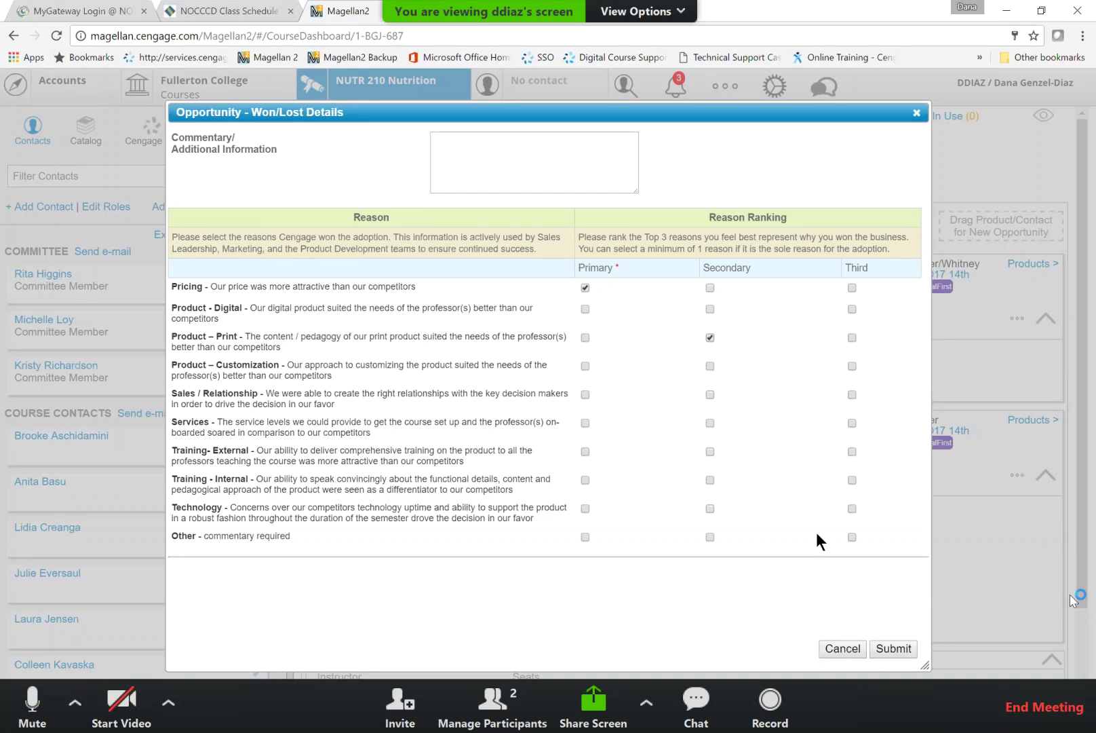
left_click(894, 648)
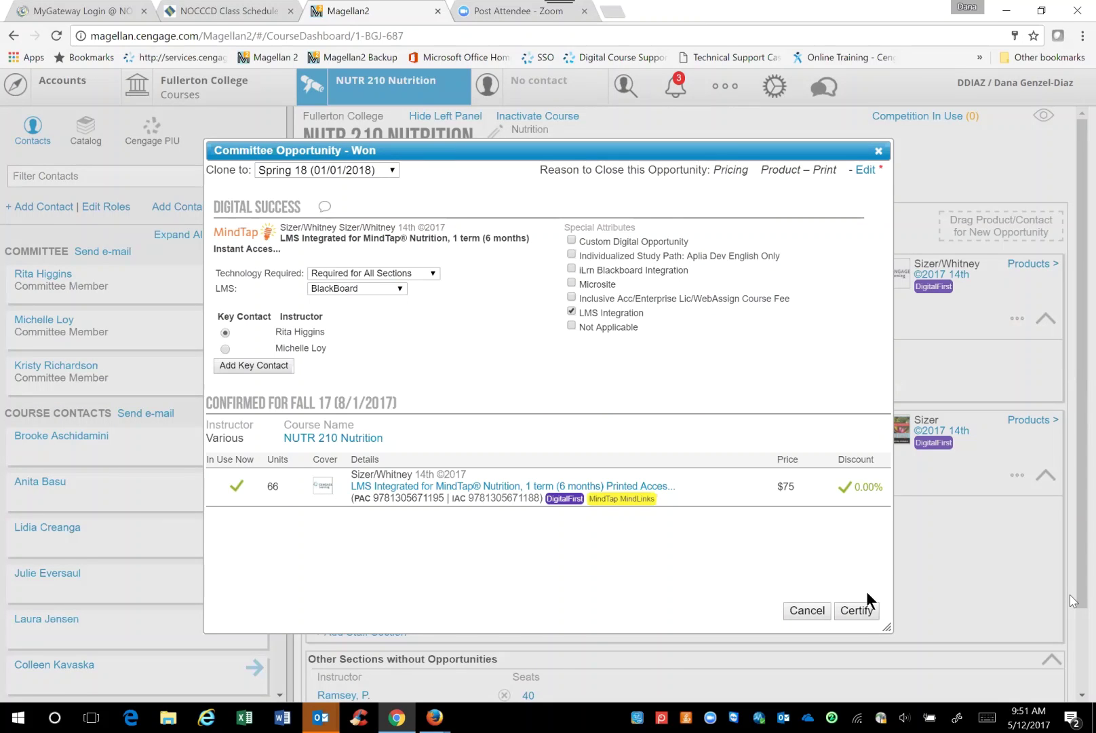
left_click(857, 610)
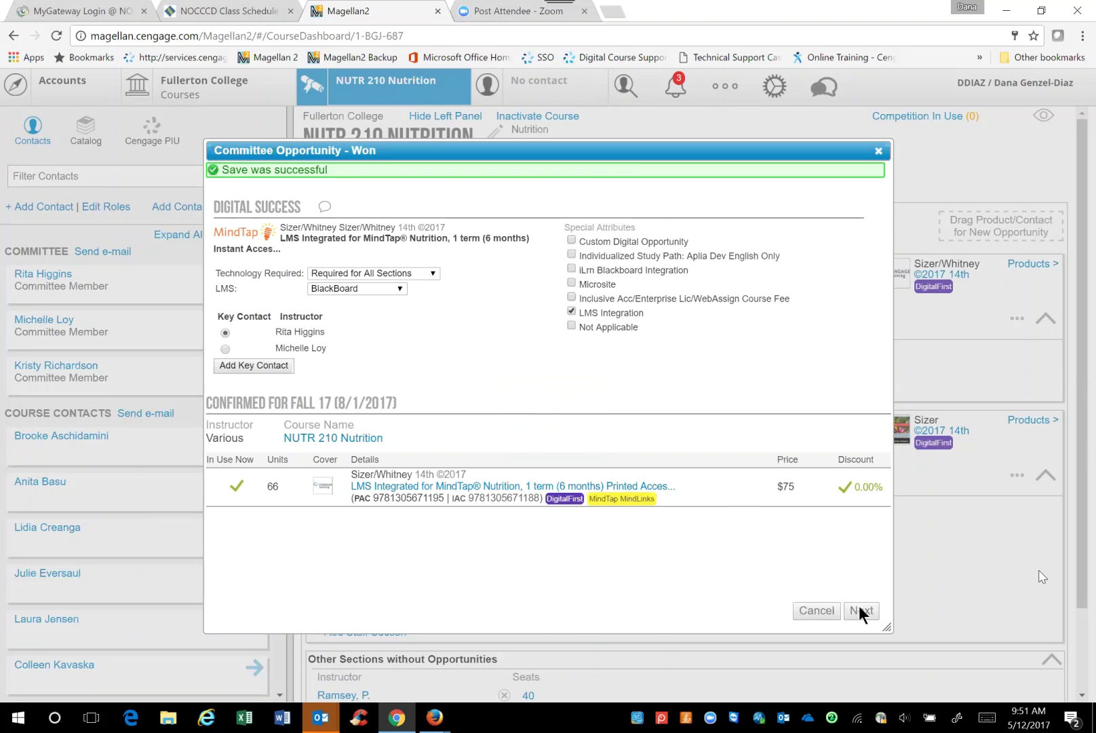
left_click(860, 609)
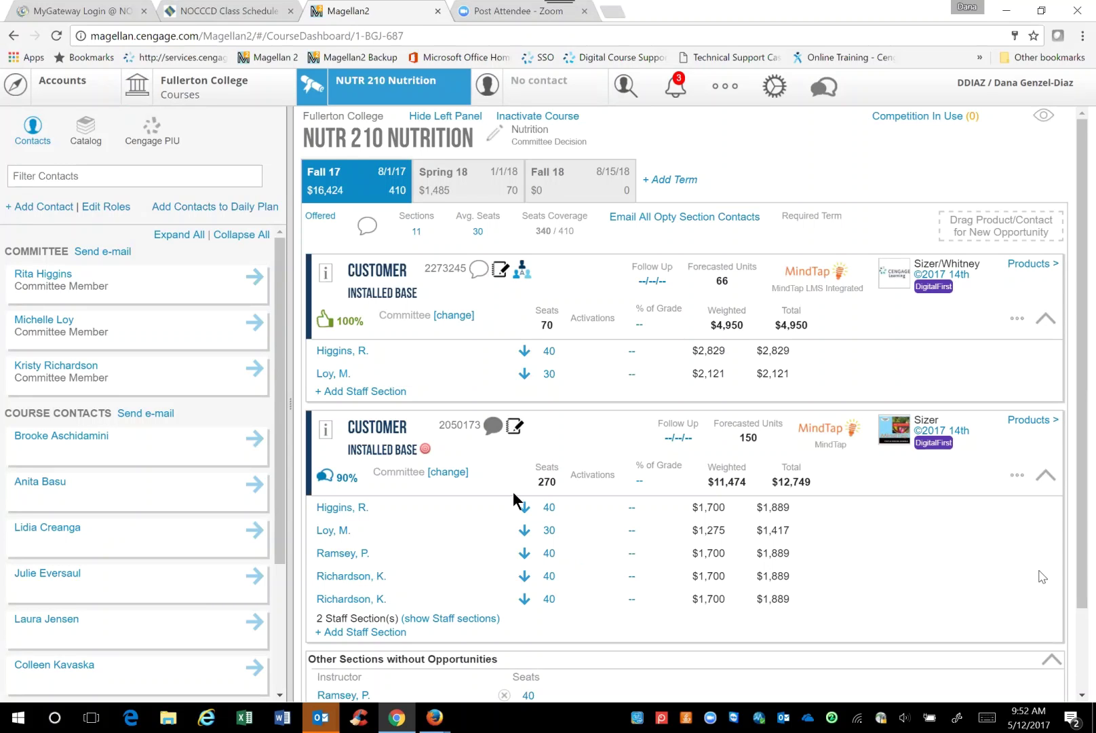
In the Sizer/Whitney opportunity's Implementation details, set the technology requirement to Required for Some Sections and the percentage of grade to 13-15%.
left_click(1018, 318)
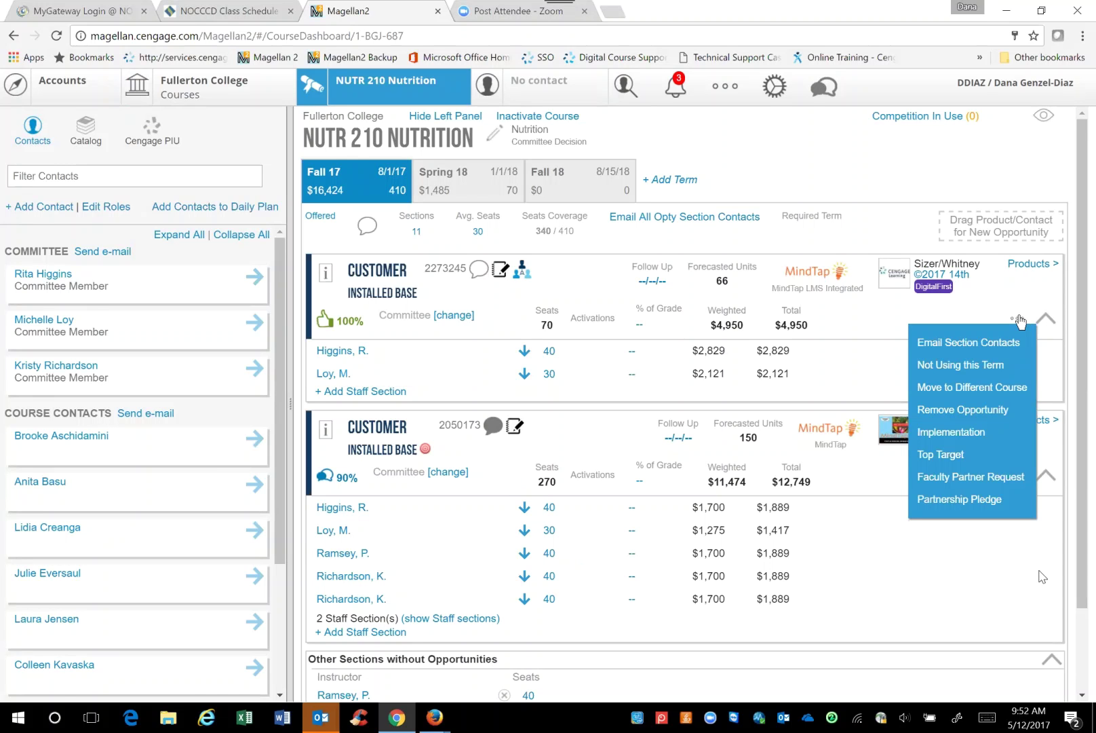
left_click(962, 438)
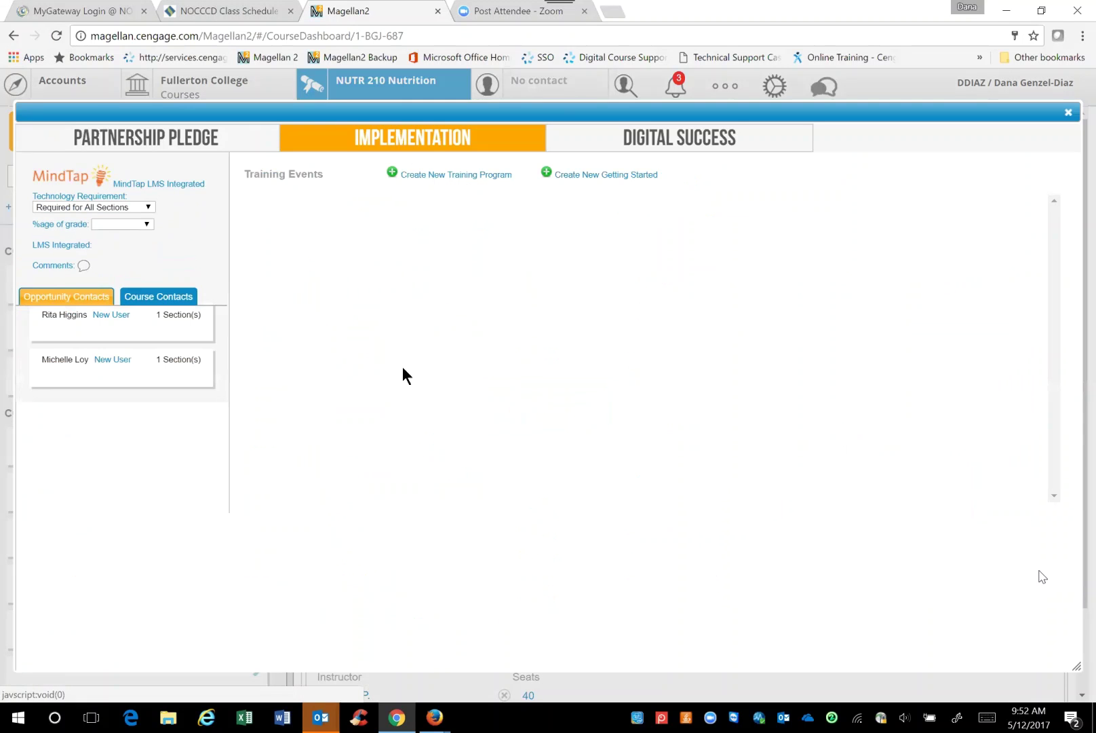
left_click(148, 207)
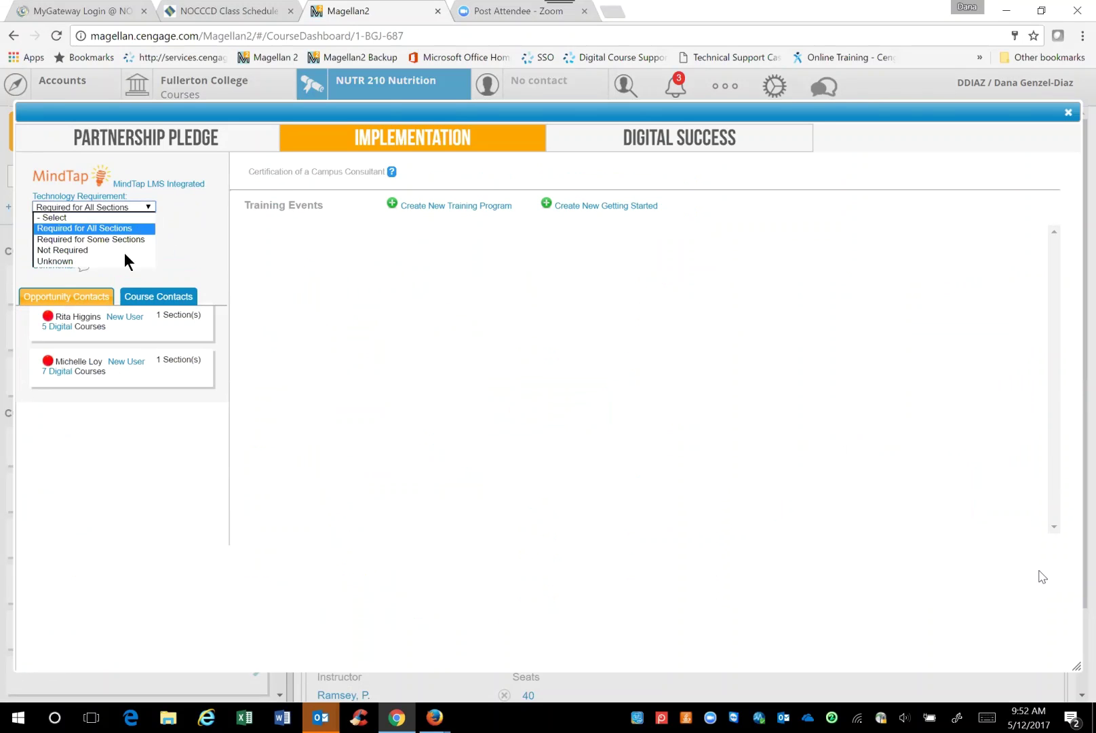
left_click(124, 239)
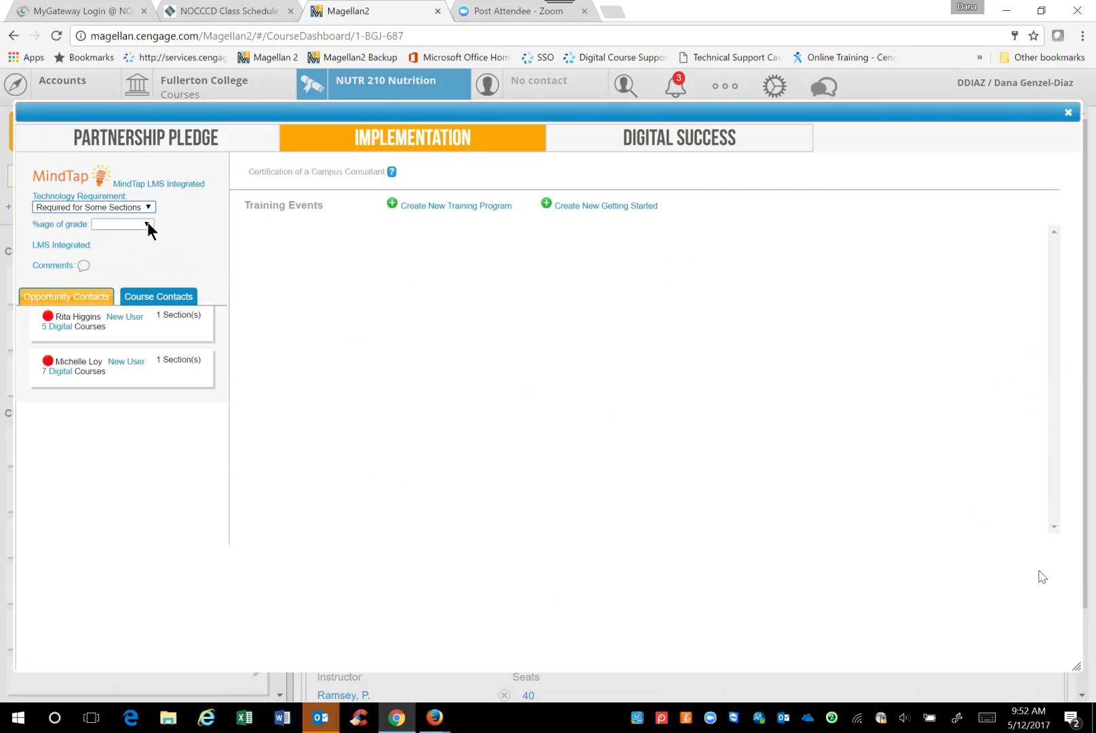
left_click(147, 223)
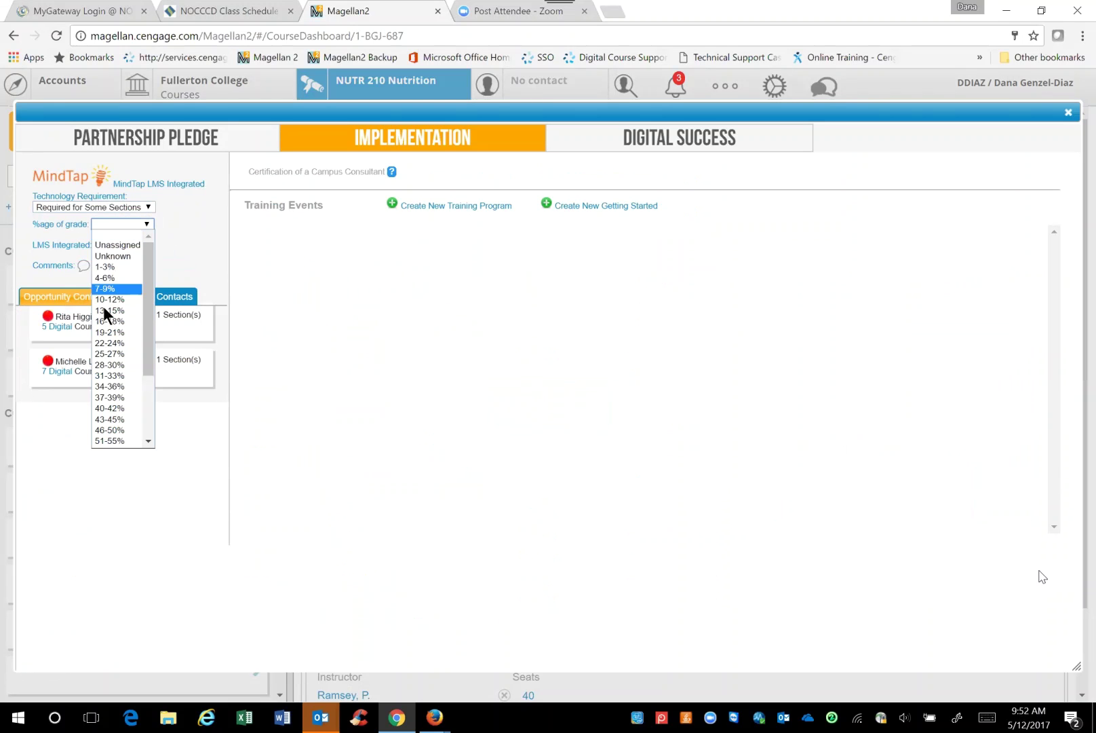
left_click(107, 310)
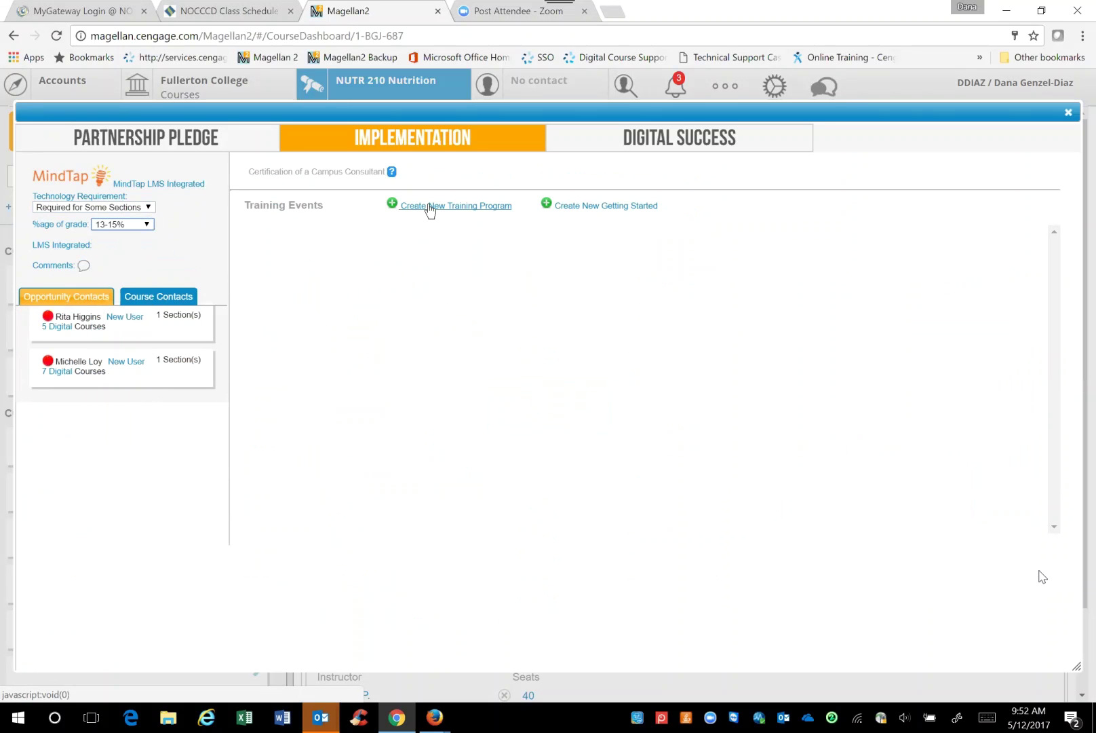
Create a new training program of type Virtual Training with the status TO BE SCHEDULED.
left_click(430, 208)
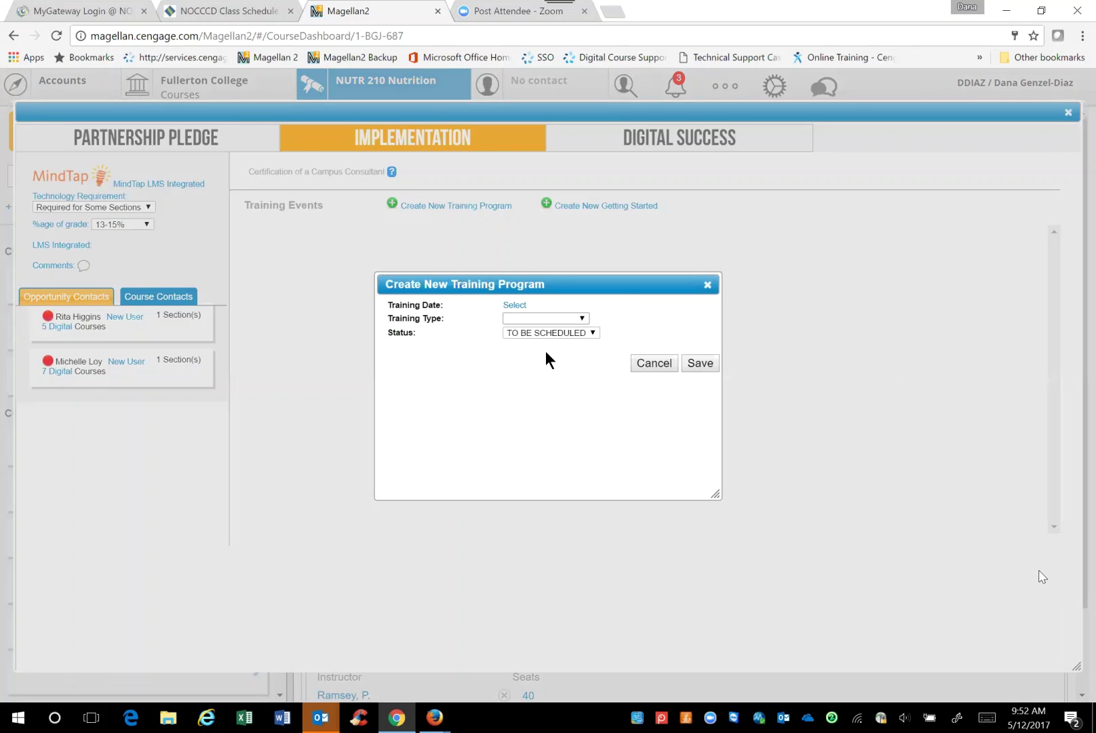
left_click(547, 318)
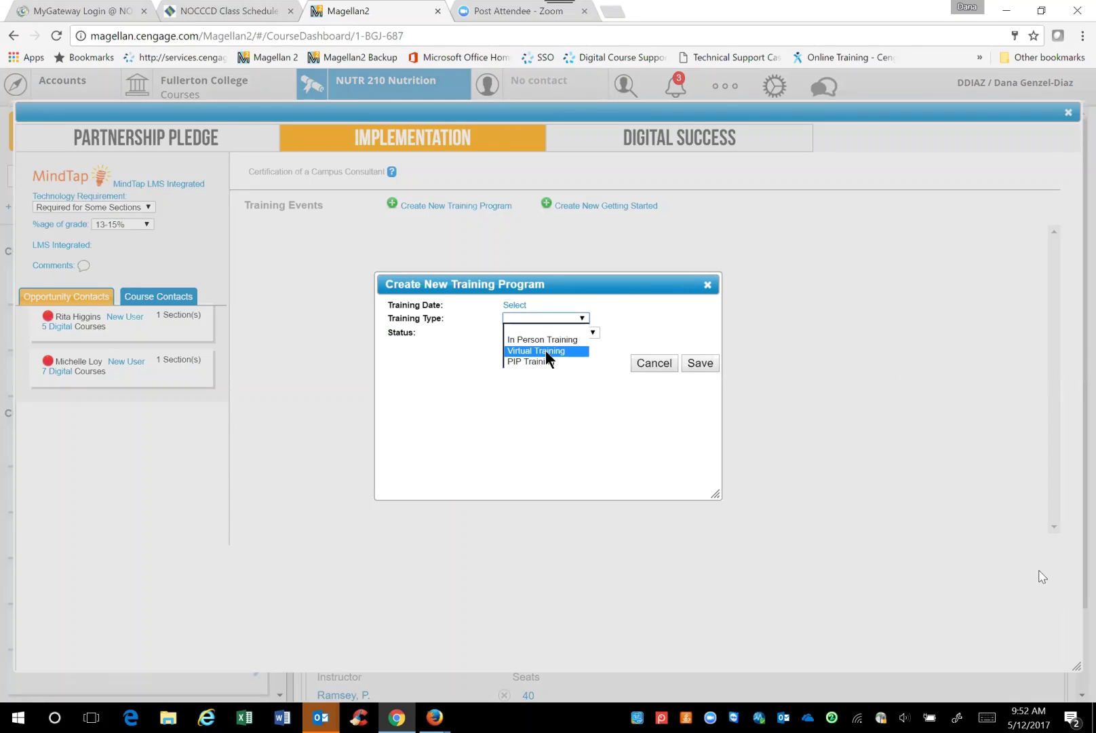
key("Return")
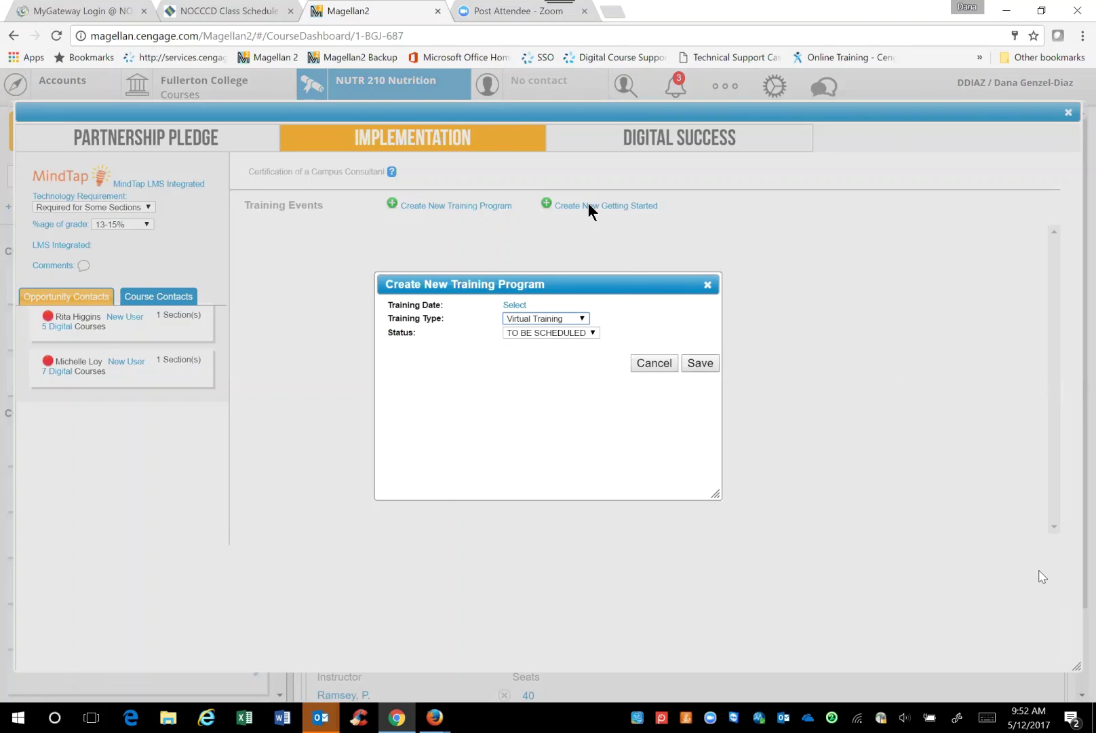
key("Return")
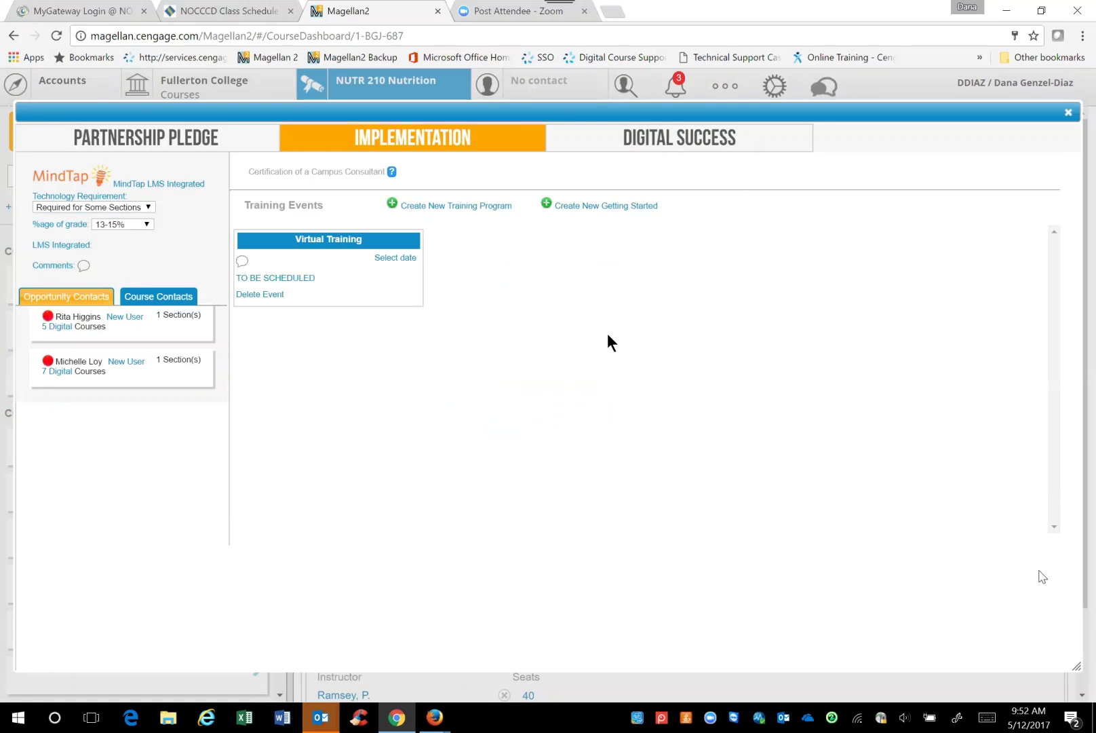
Create a new Getting Started training event with the start date 8/28/2017.
key("Return")
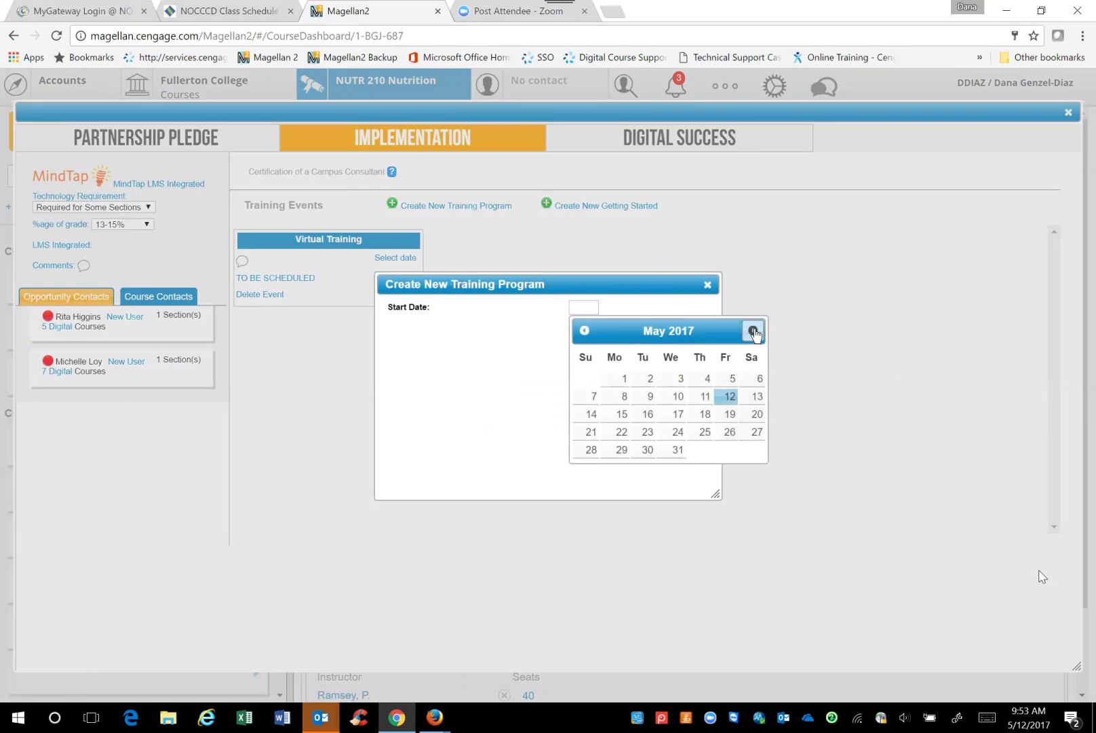
left_click(752, 330)
key("Page_Down")
key("Page_Down")
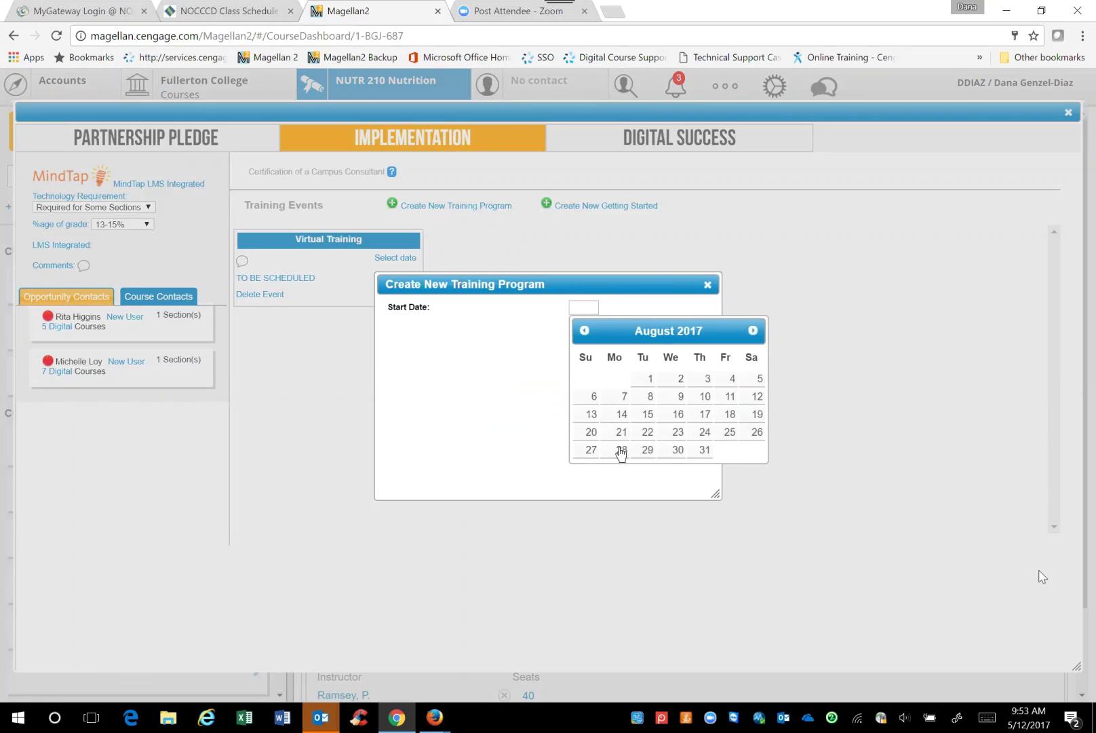
left_click(619, 445)
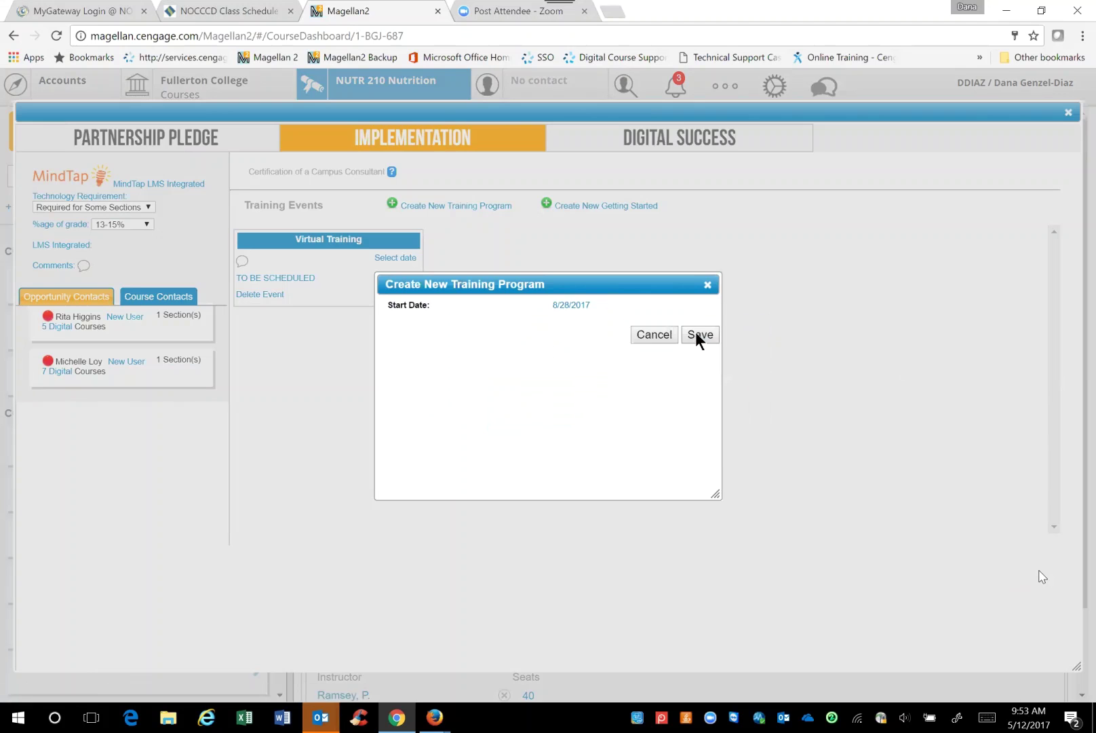
left_click(695, 334)
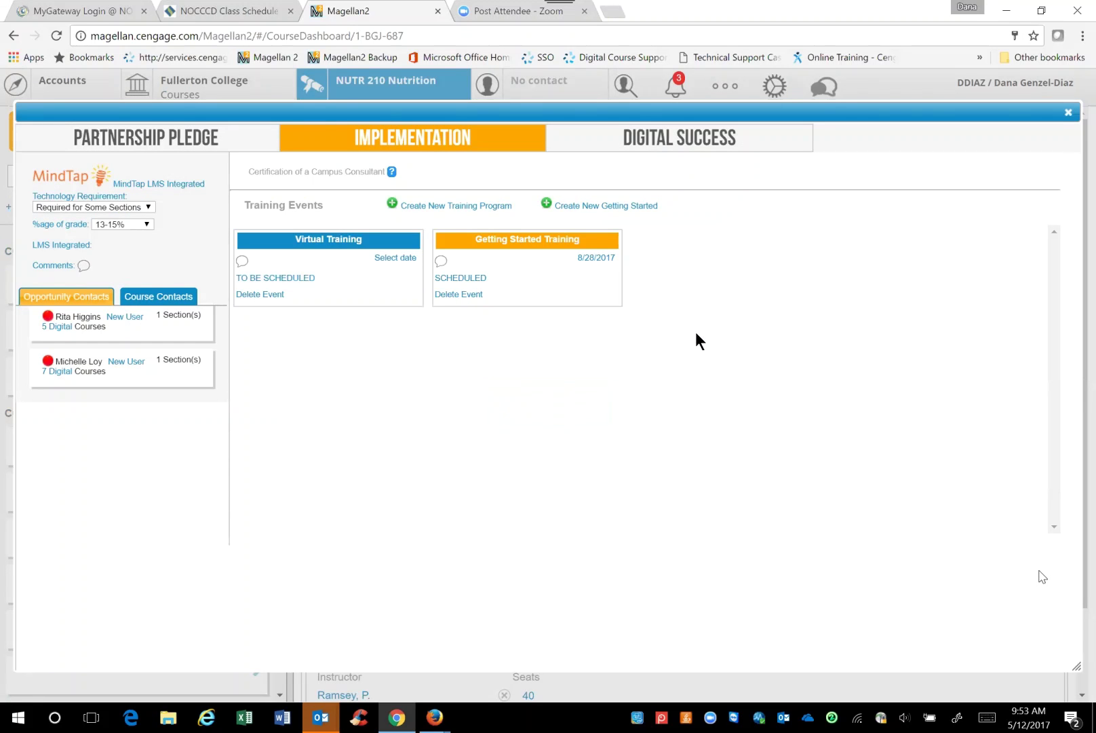
Save the hot note "Maybe switching to canvas" for the Fall 17 opportunity in its Digital Success details.
left_click(664, 138)
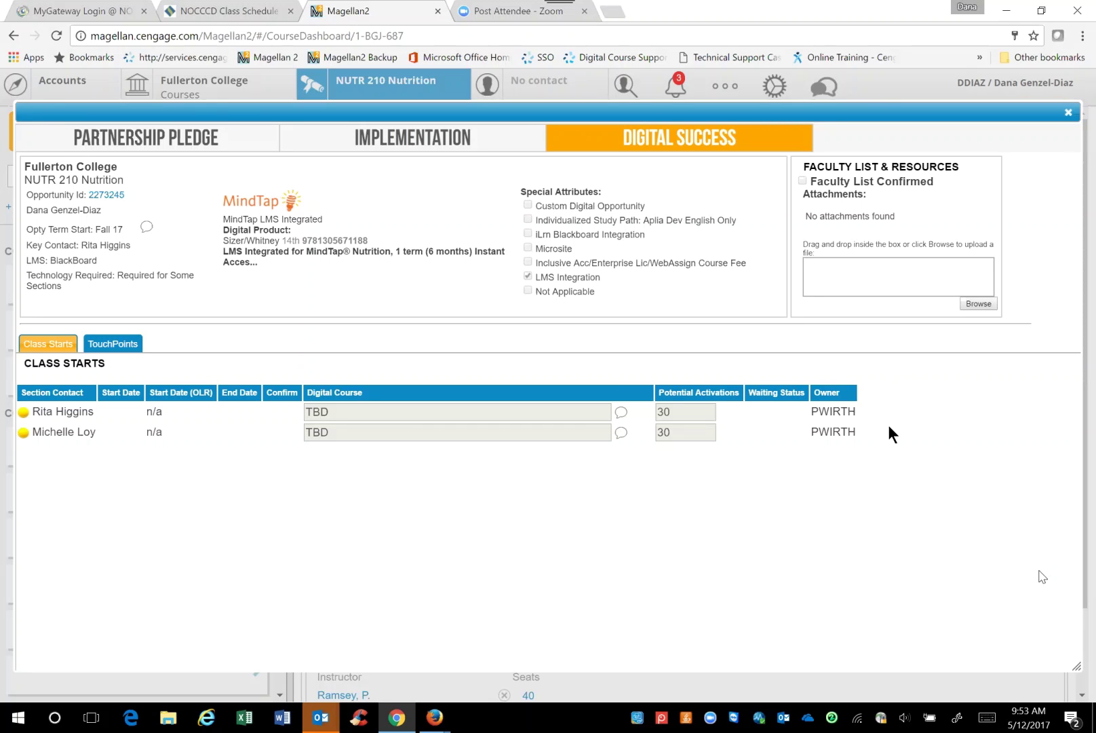
left_click(148, 228)
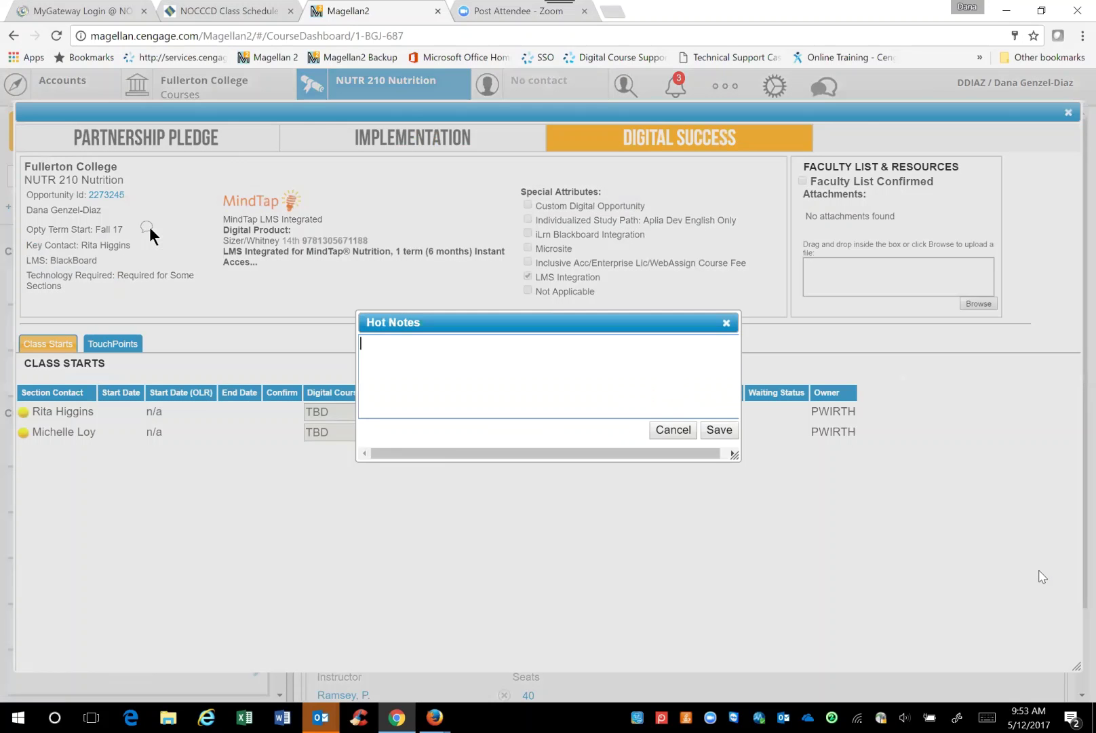
type("Maybe switching to canvas")
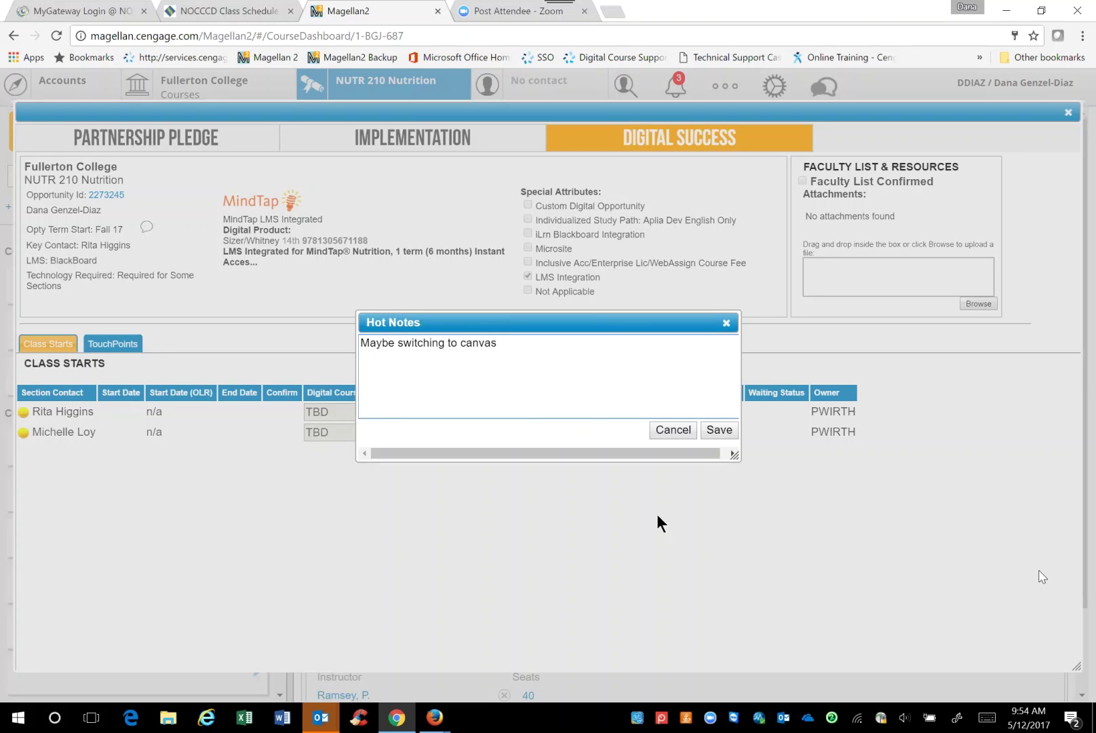
left_click(717, 430)
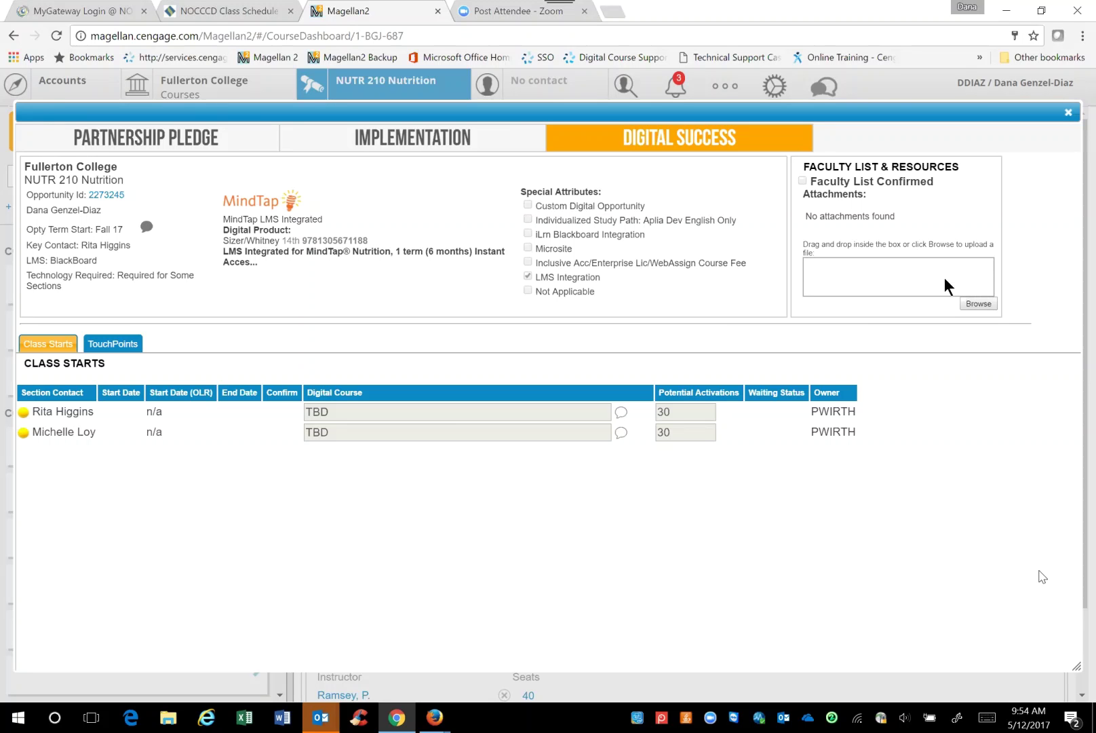
Review the Digital Success touch points and class starts, and return to the NUTR 210 course dashboard.
left_click(105, 346)
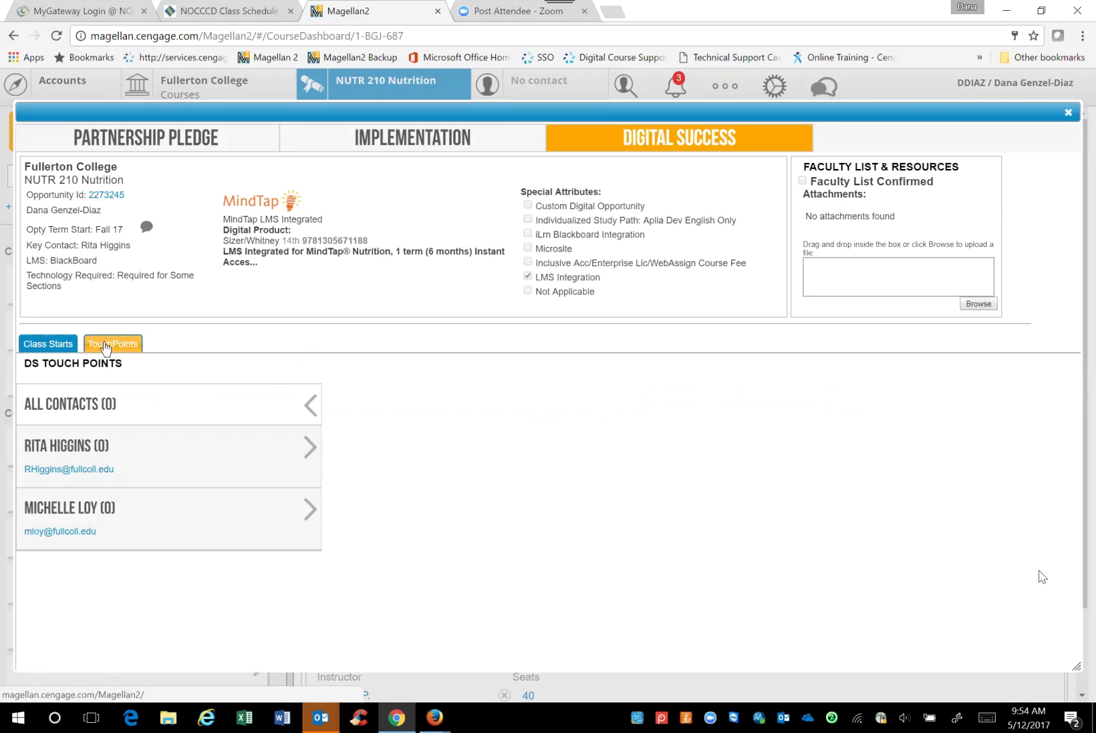
left_click(58, 346)
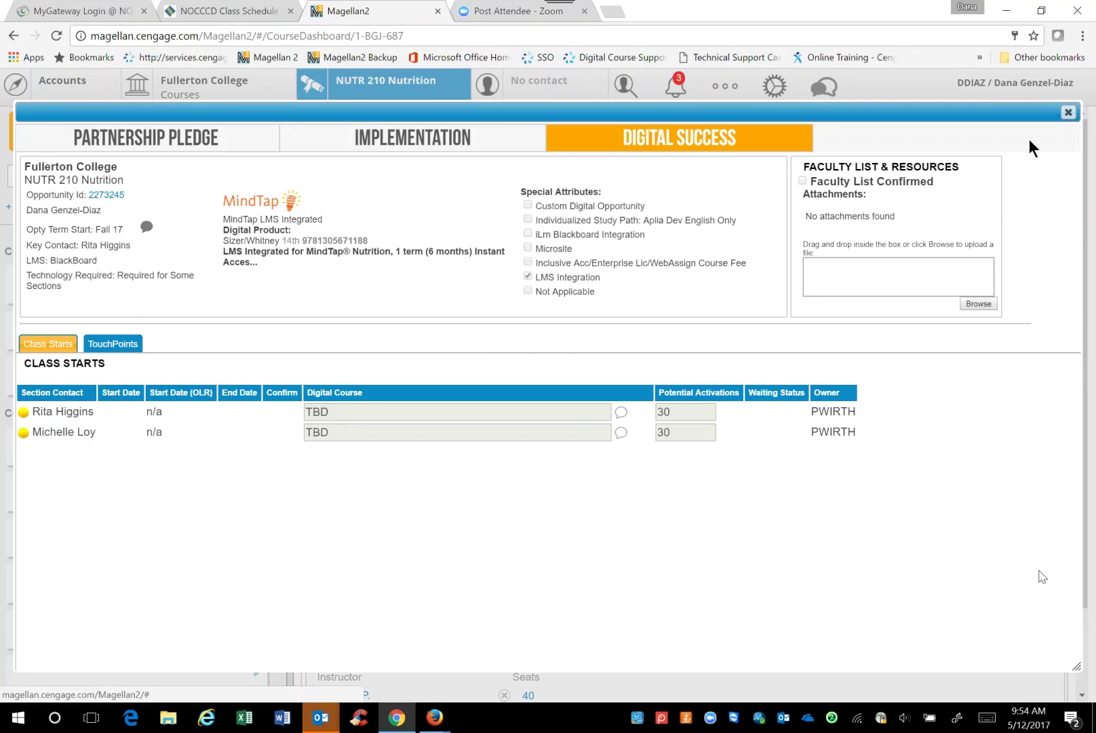
left_click(1069, 113)
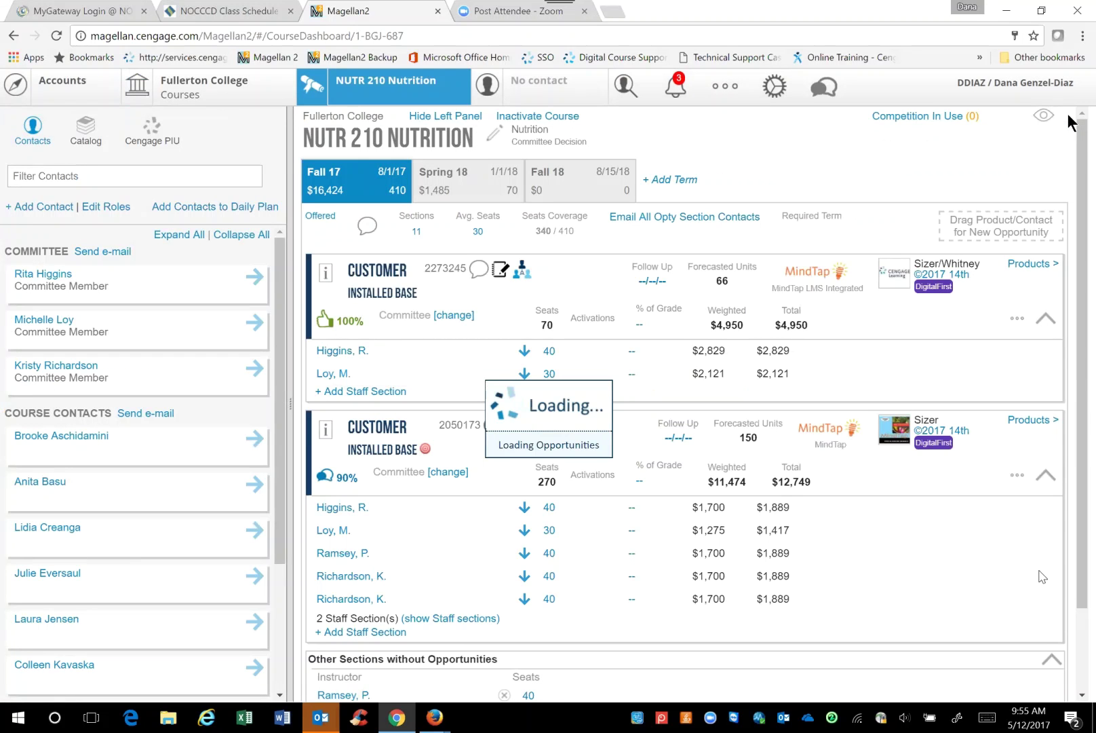